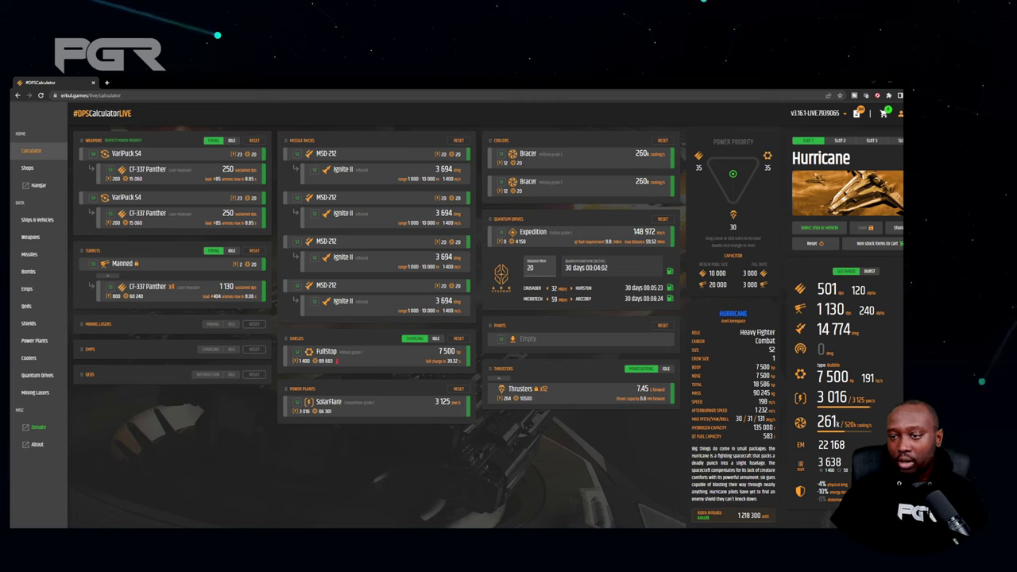
Step: Load the Aegis Avenger Titan into the calculator and look over its default loadout and stats
click(818, 227)
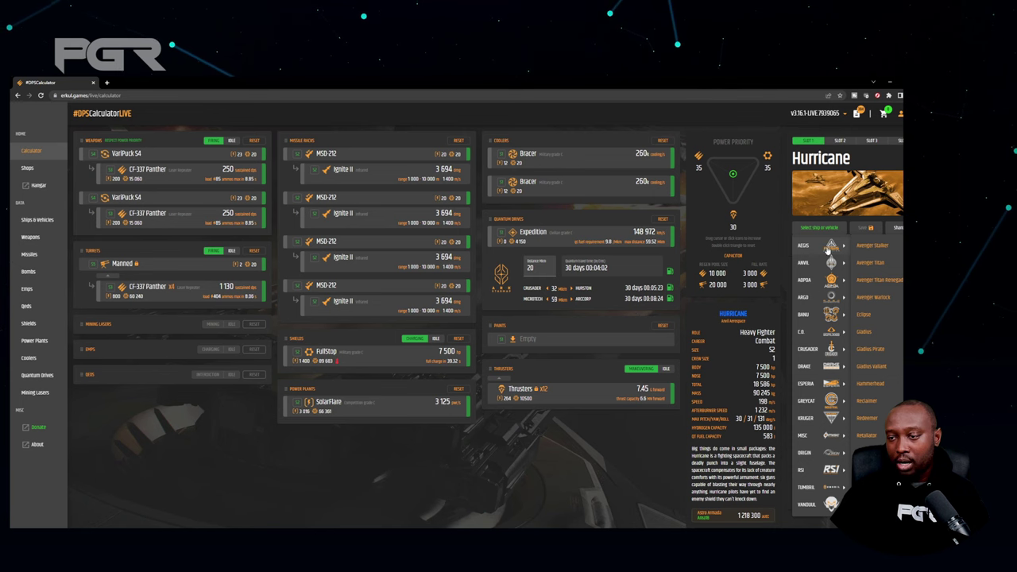
mouse_move(818, 262)
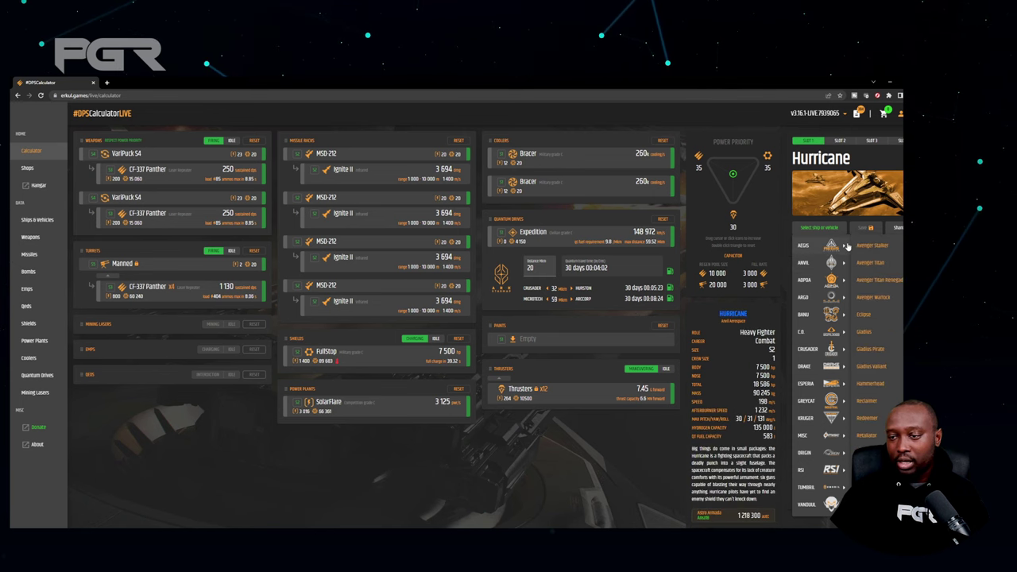
click(874, 258)
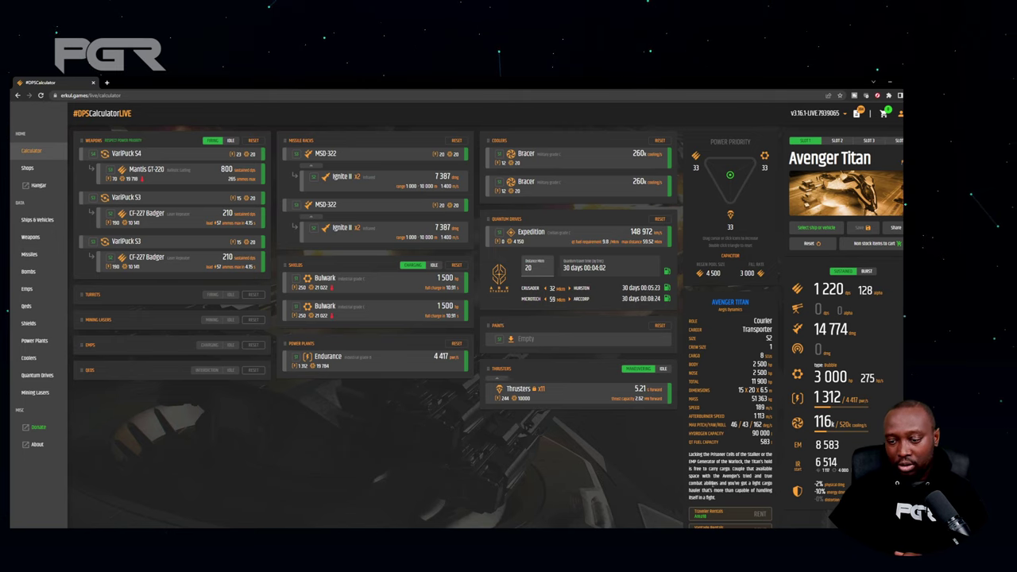
scroll(488, 326, down, 1)
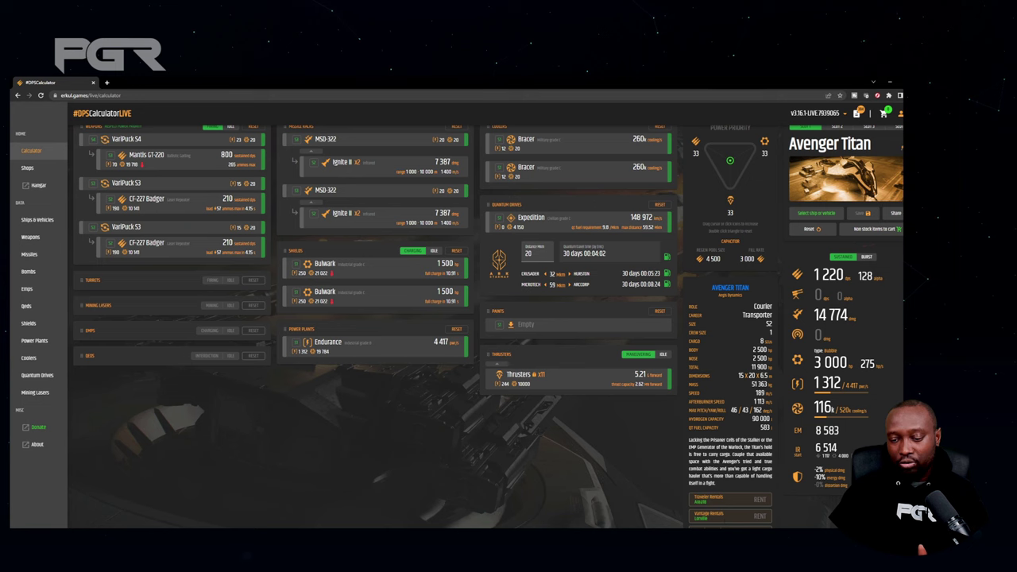
scroll(811, 293, up, 1)
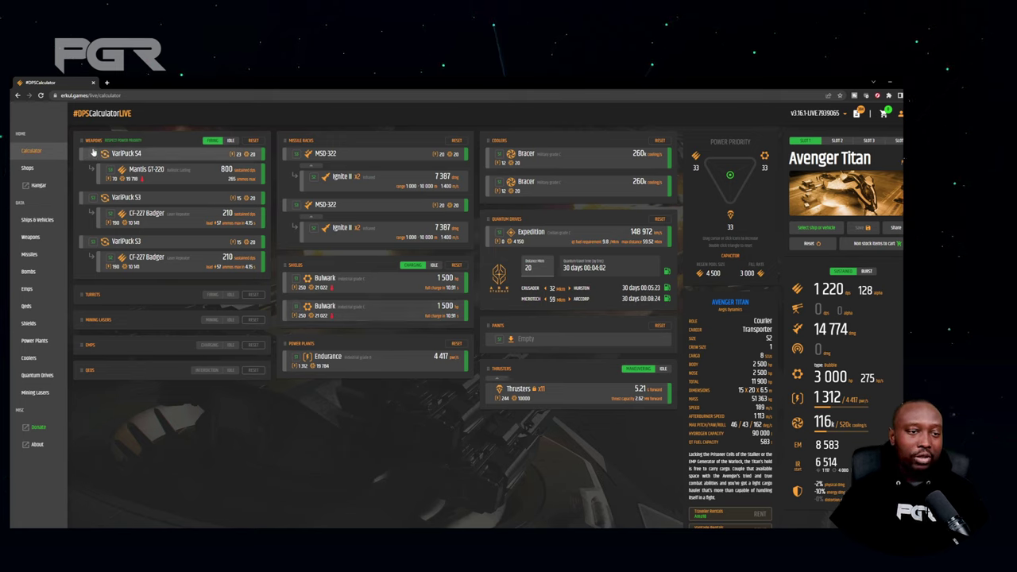
Step: Replace the weapons with an Attrition-4 on the size 4 mount and a Mantis GT-220 on each size 3 mount
click(147, 155)
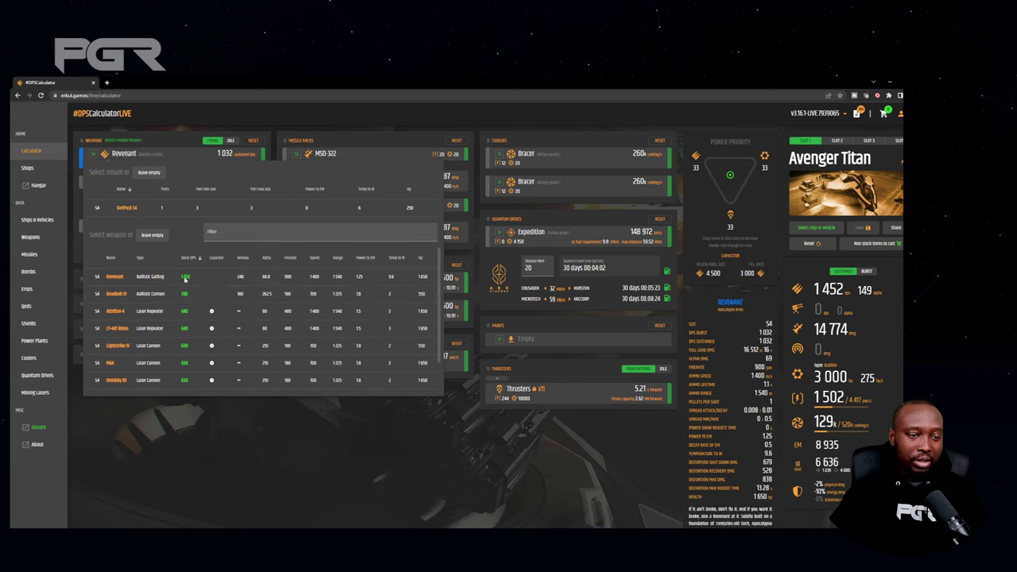
click(148, 311)
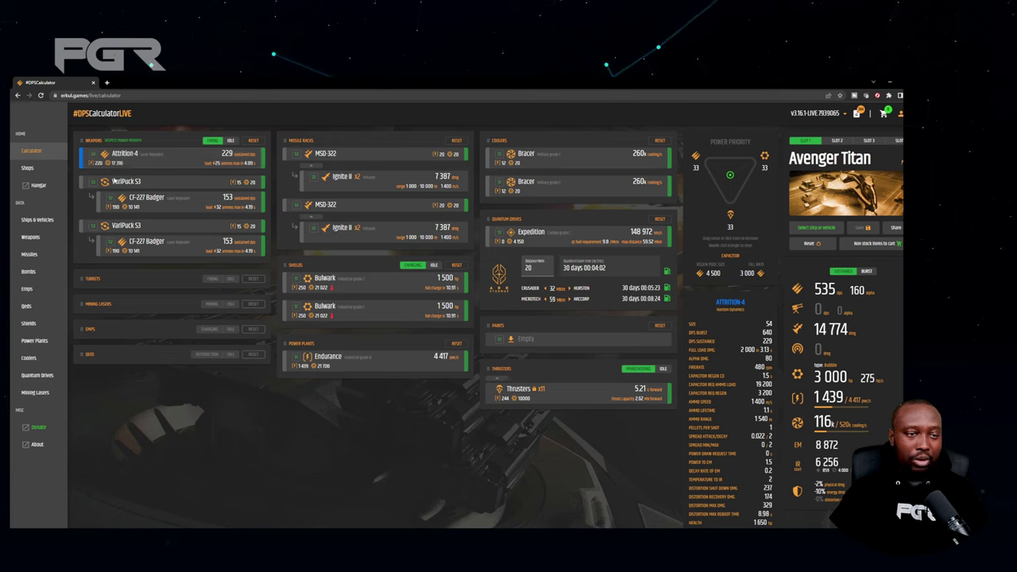
click(137, 182)
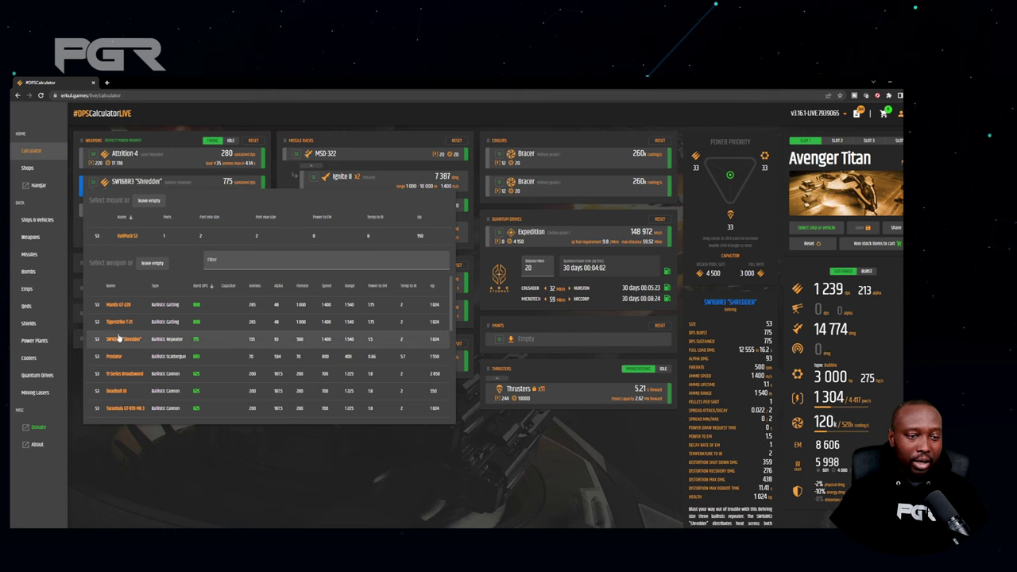
click(116, 306)
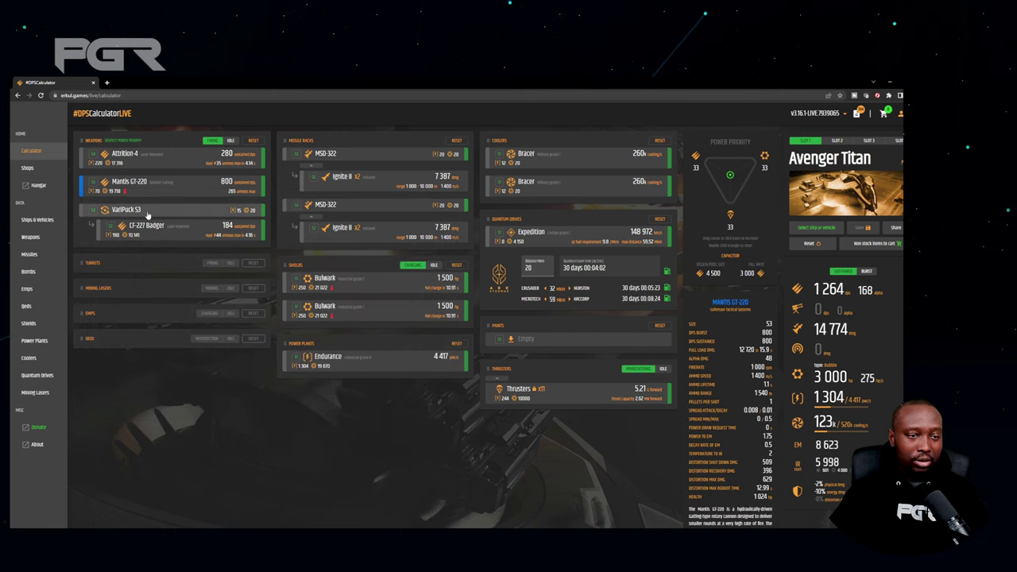
click(127, 209)
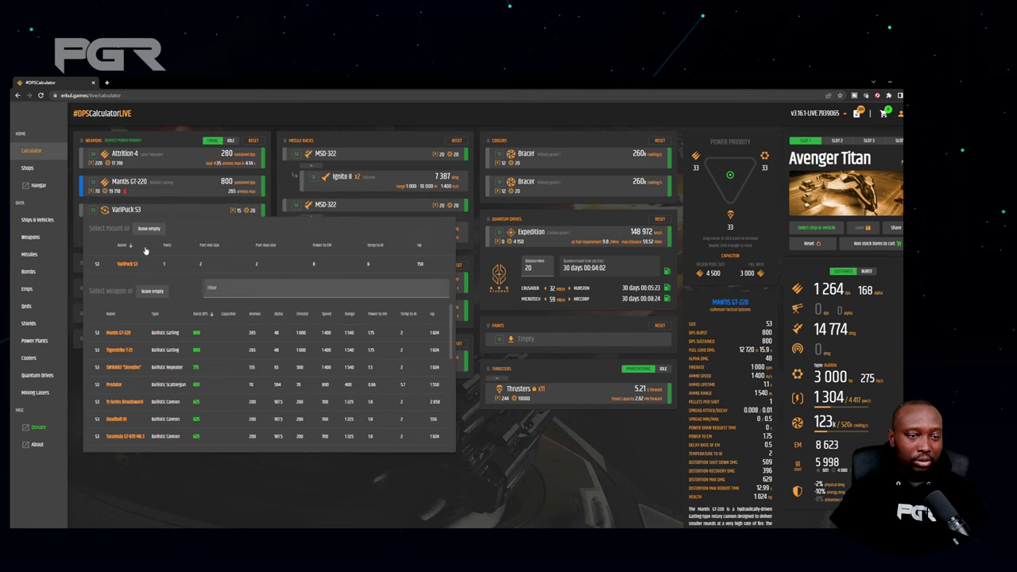
click(125, 335)
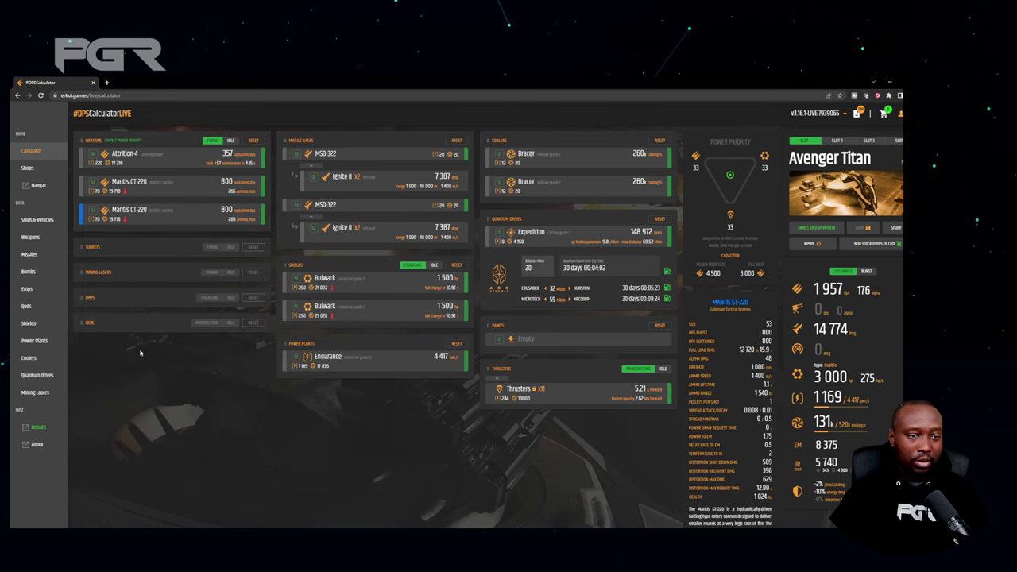
Step: Set the first missile rack to MSD-322 and load it with StrikeForce II missiles
click(364, 154)
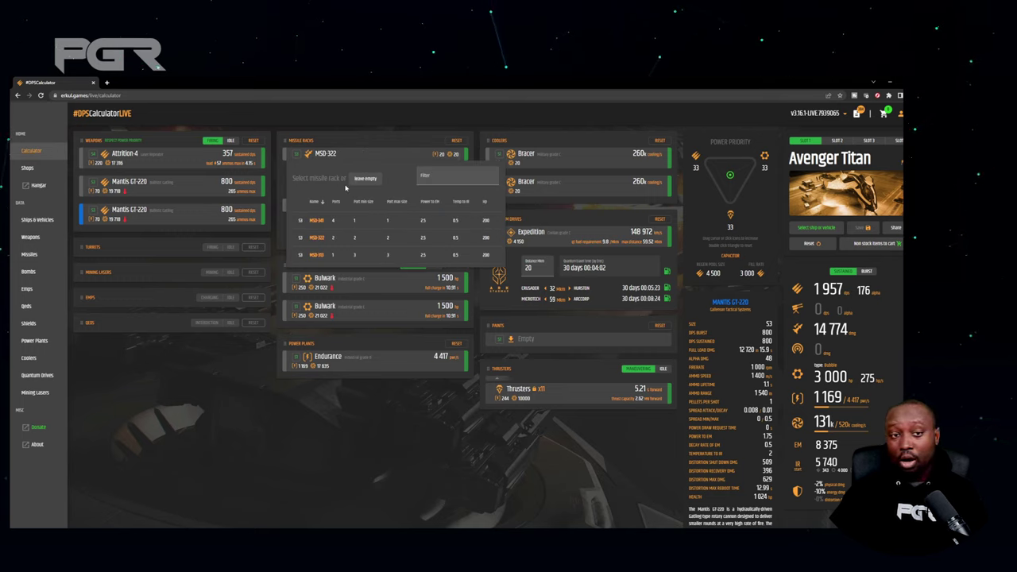
click(318, 236)
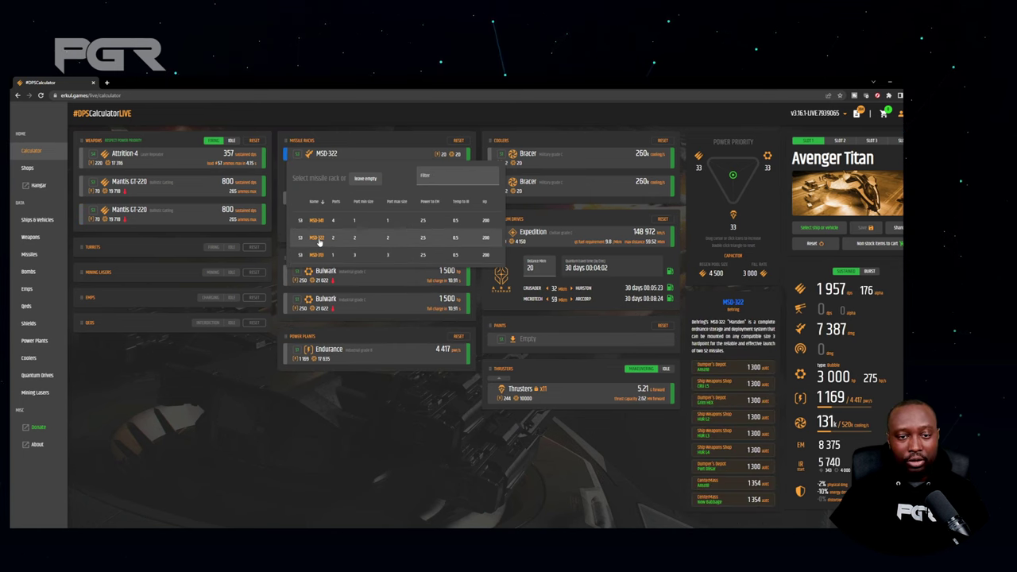
click(343, 176)
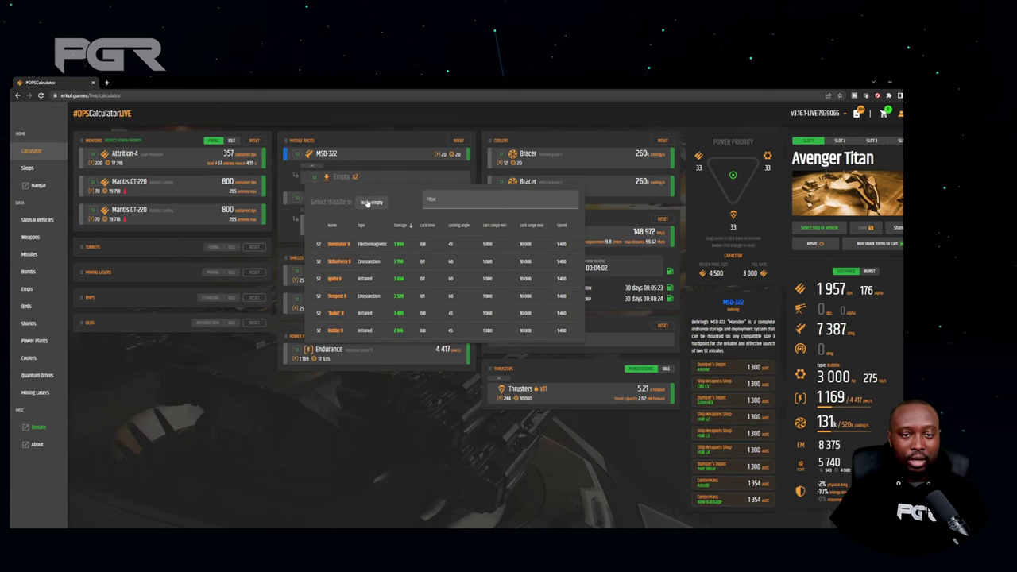
click(338, 265)
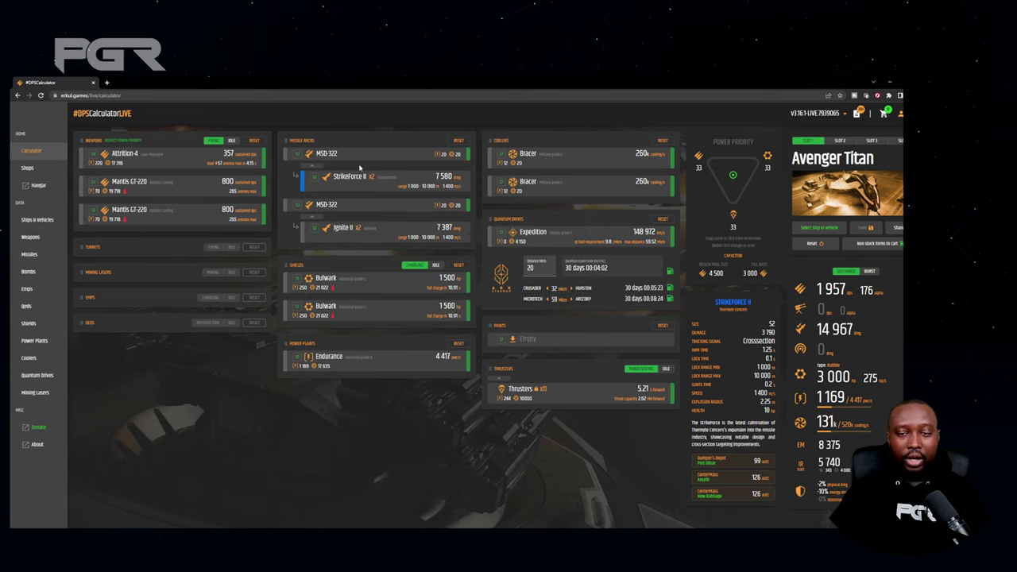
Step: Set the second missile rack to MSD-322, load it with Dominator II missiles, and view a Mantis GT-220's details
click(340, 205)
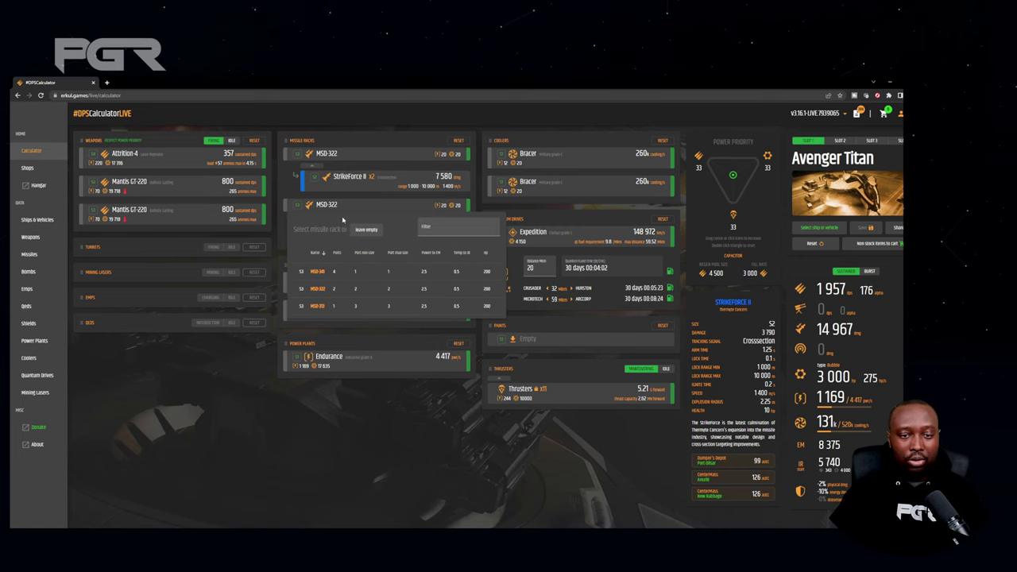
click(329, 282)
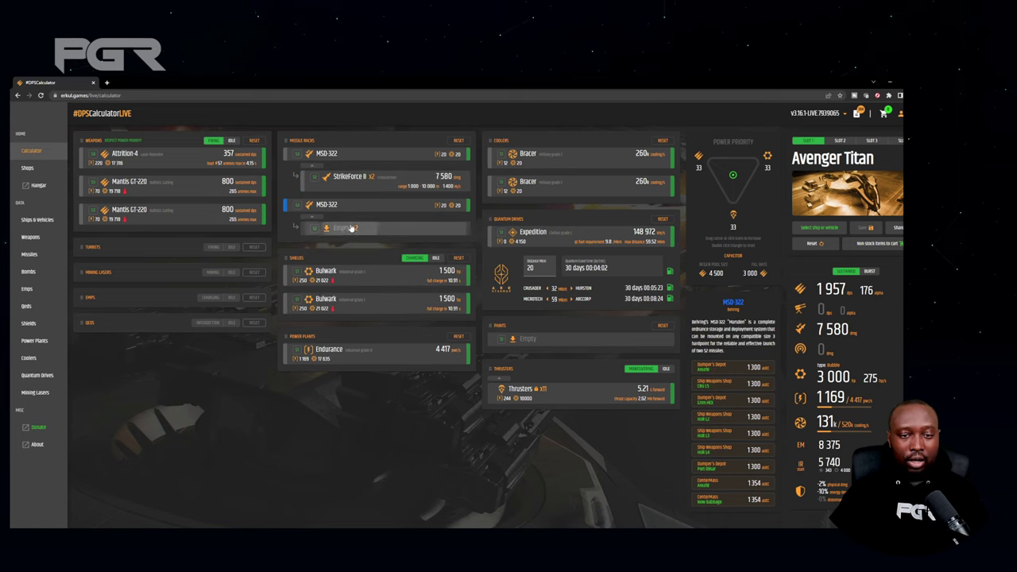
click(340, 228)
click(342, 299)
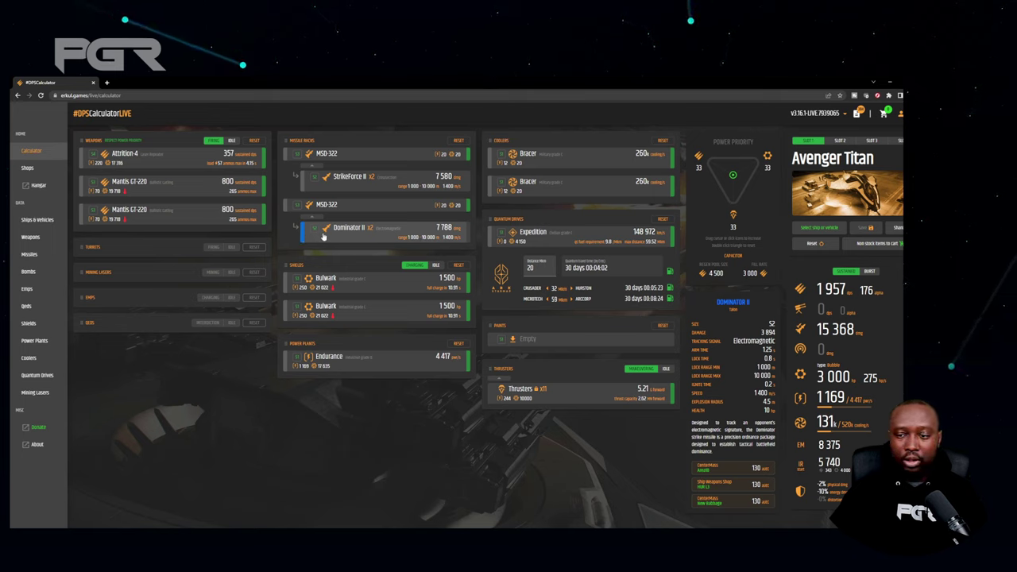
click(80, 190)
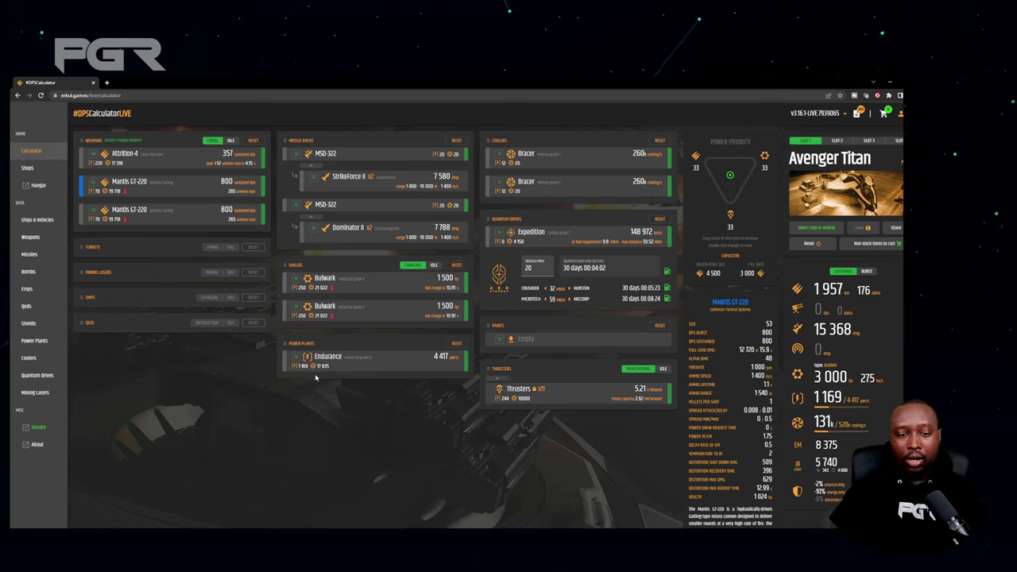
Step: Replace the two Bulwark shields with a Palisade in the first slot and a 6SA 'Arbiter' in the second
click(357, 290)
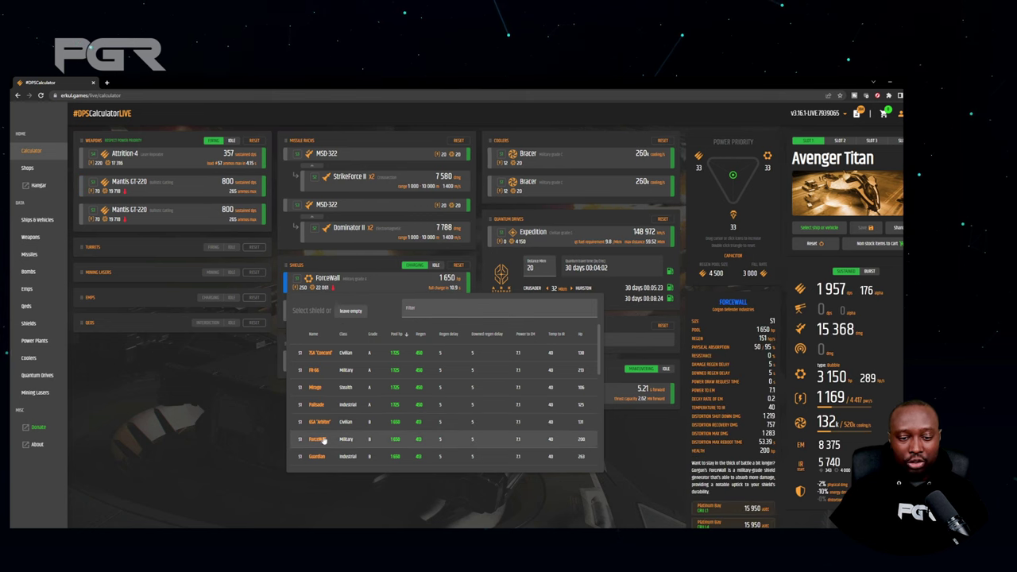
click(315, 408)
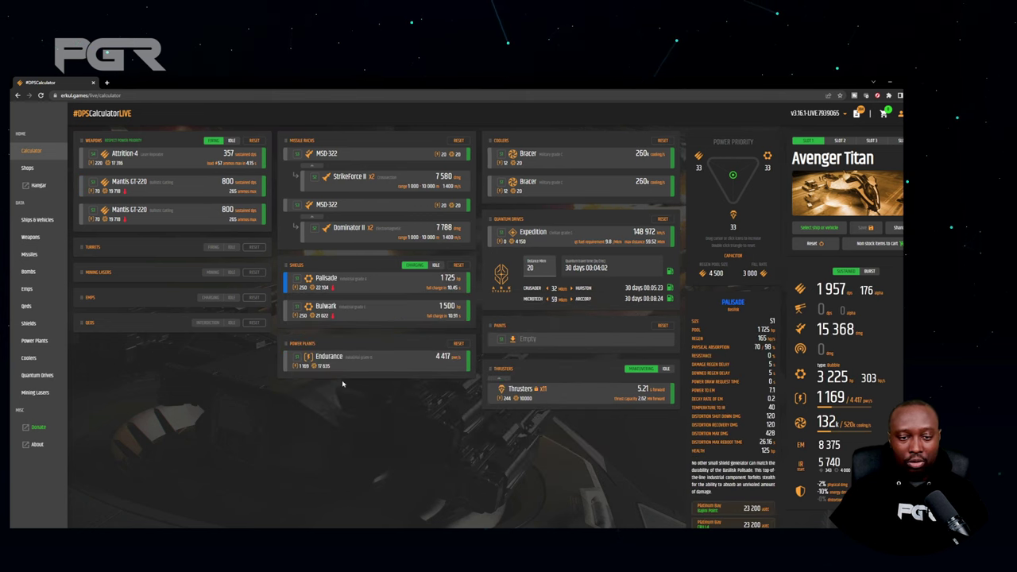
click(334, 310)
click(332, 450)
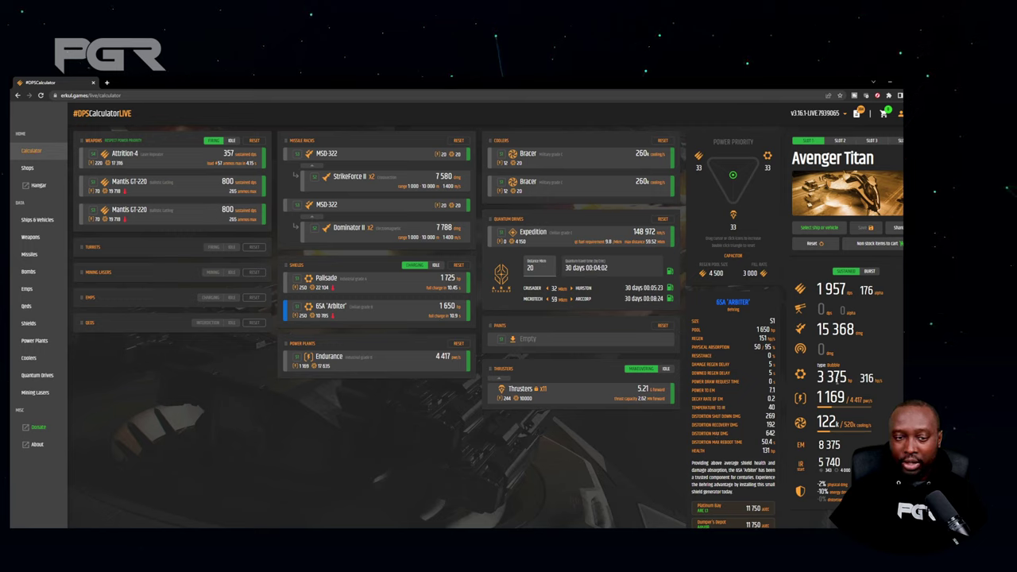
Step: Fit the JS-300 power plant and replace the two Bracer coolers with an Eco-Flow and a Glacier
click(348, 359)
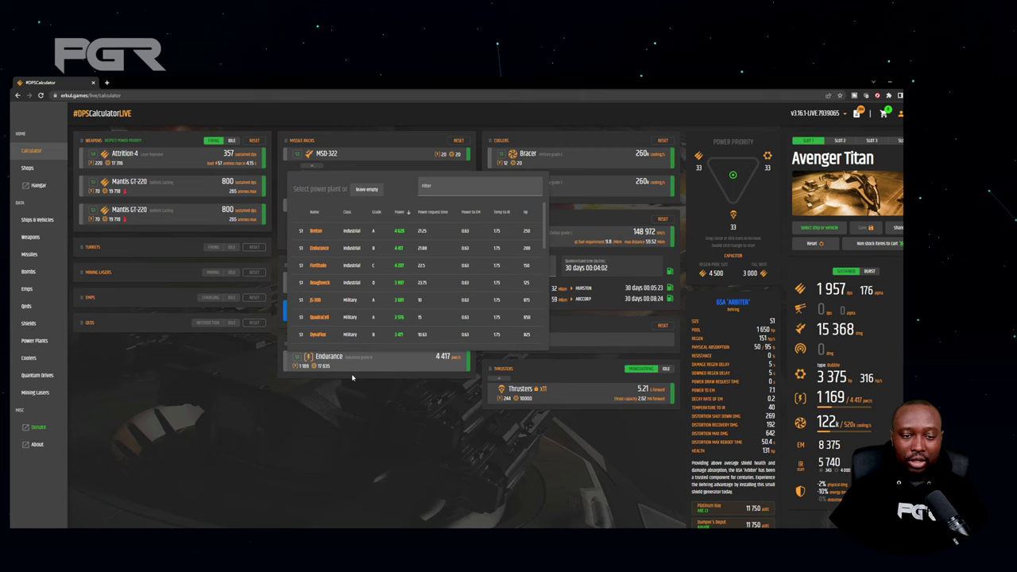
click(318, 302)
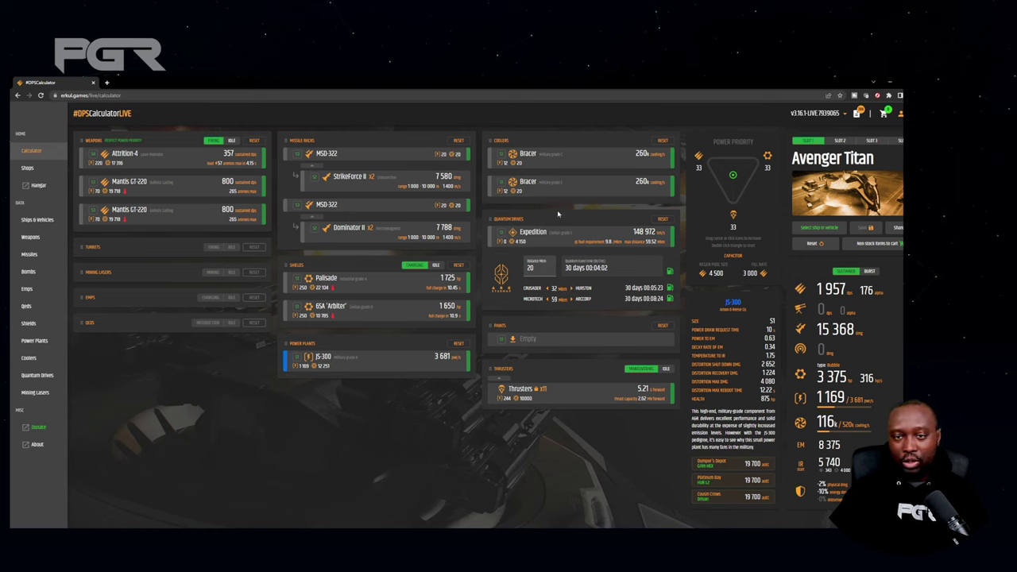
click(552, 163)
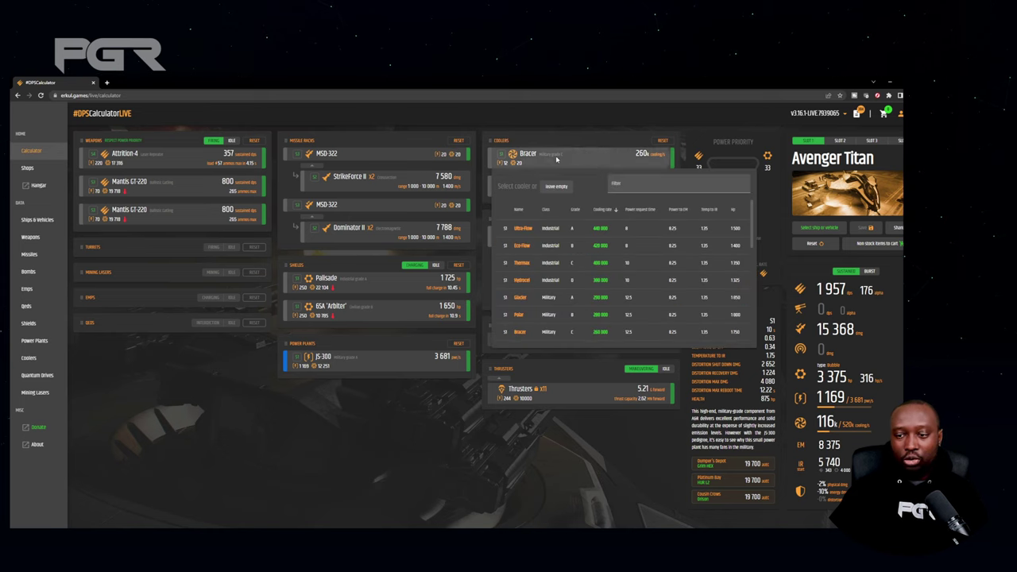
click(523, 246)
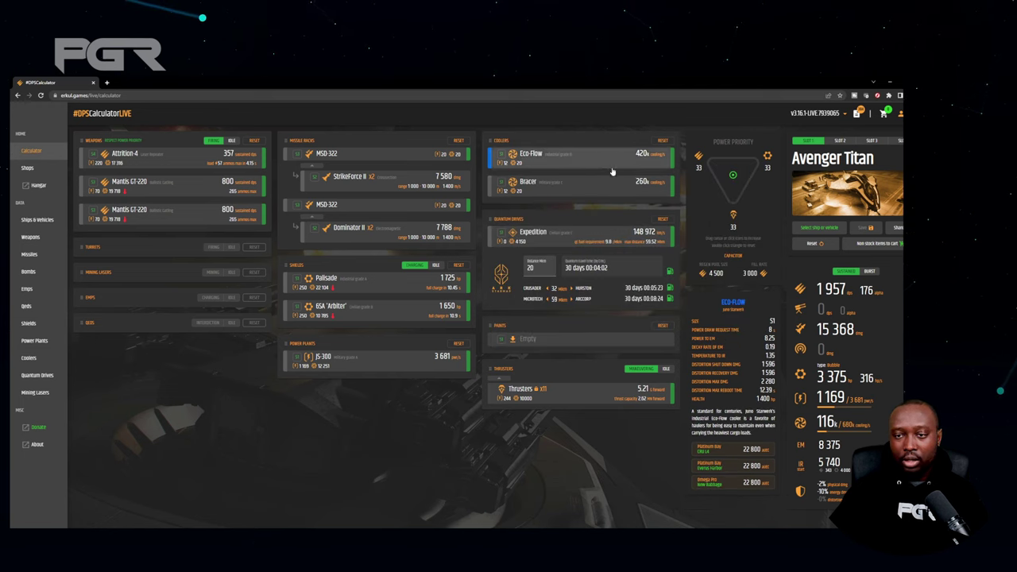
click(547, 188)
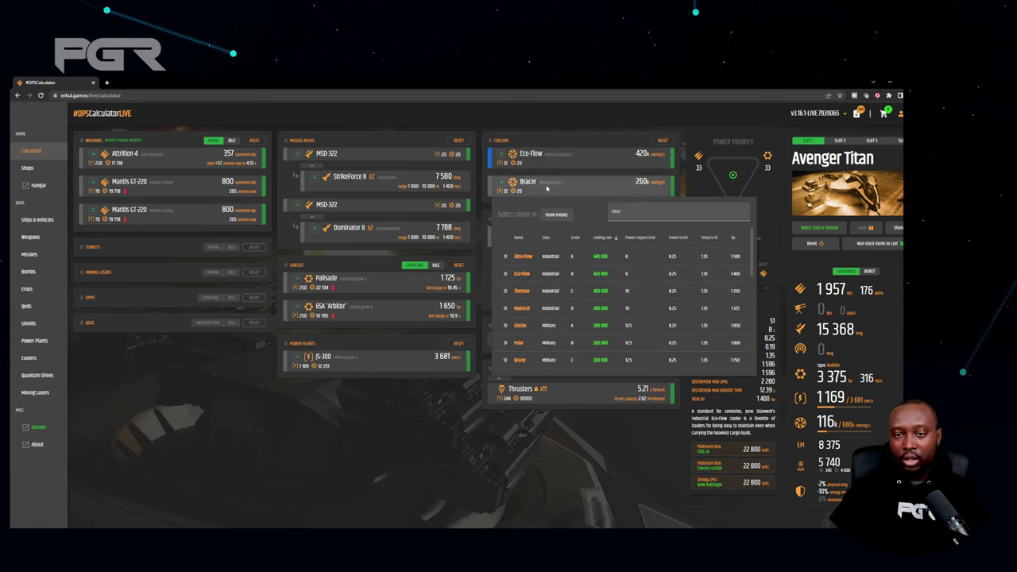
click(691, 324)
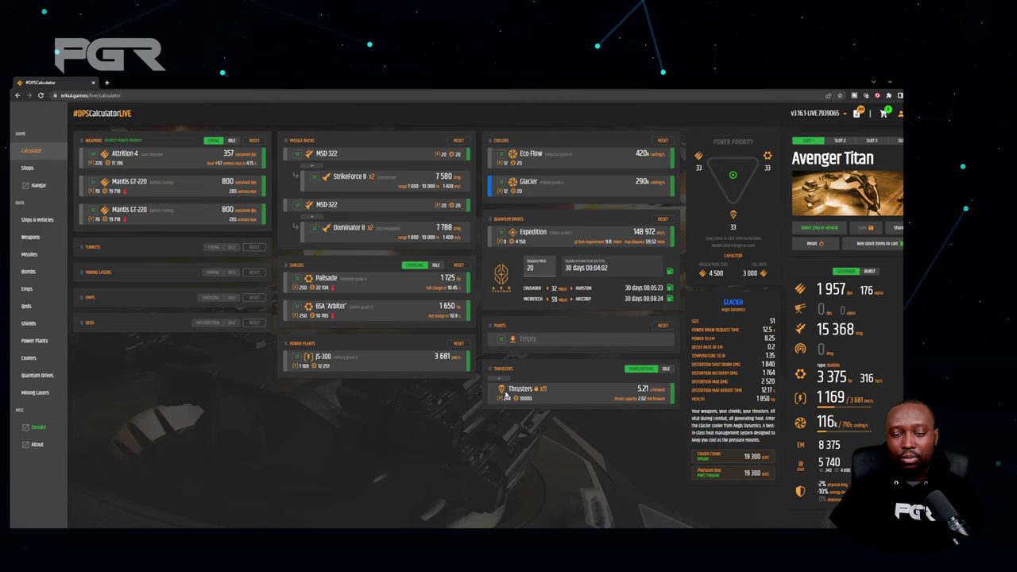
Step: Try the Atlas and Hyperion quantum drives in place of the Expedition
click(545, 236)
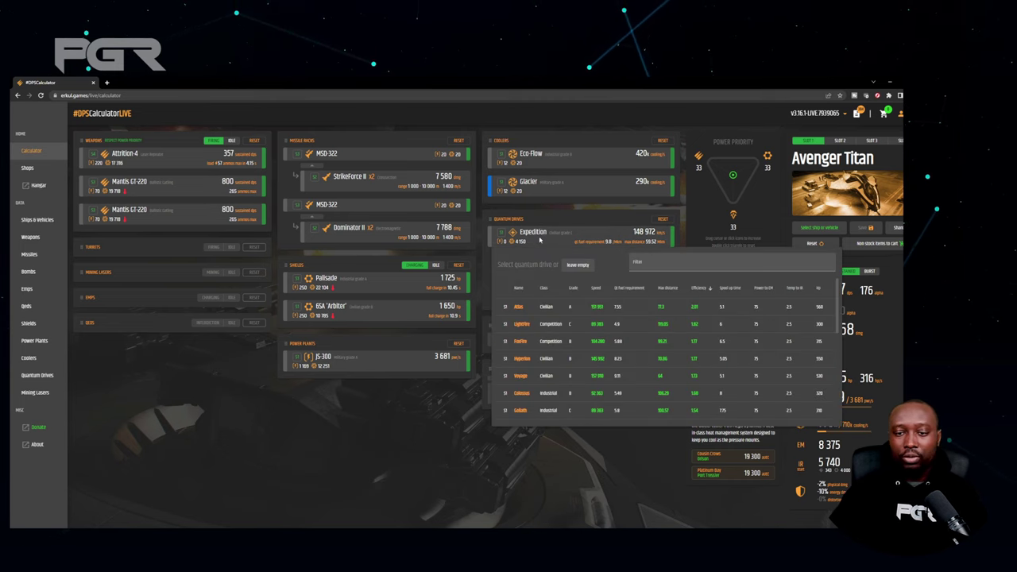
click(517, 310)
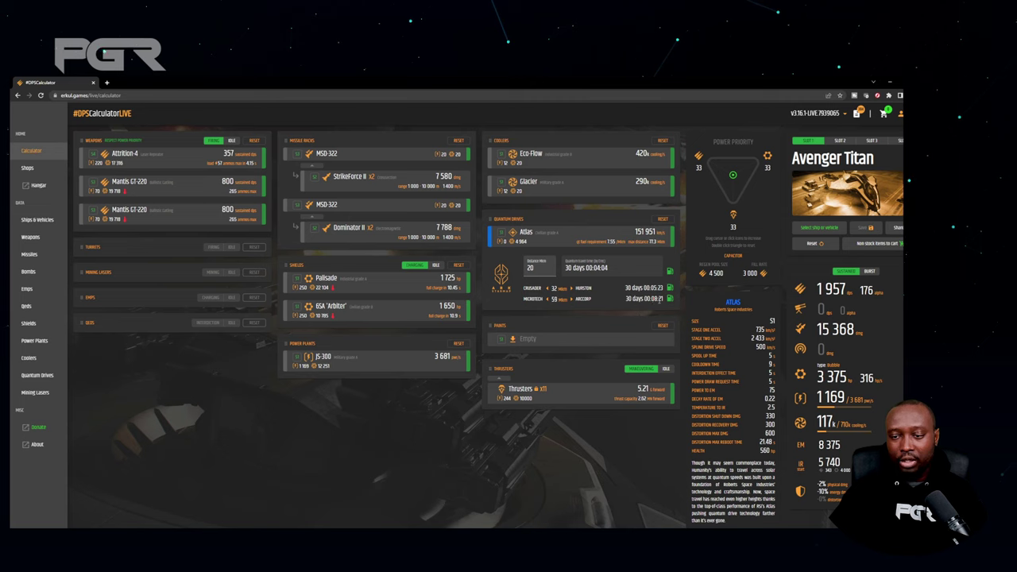
click(588, 232)
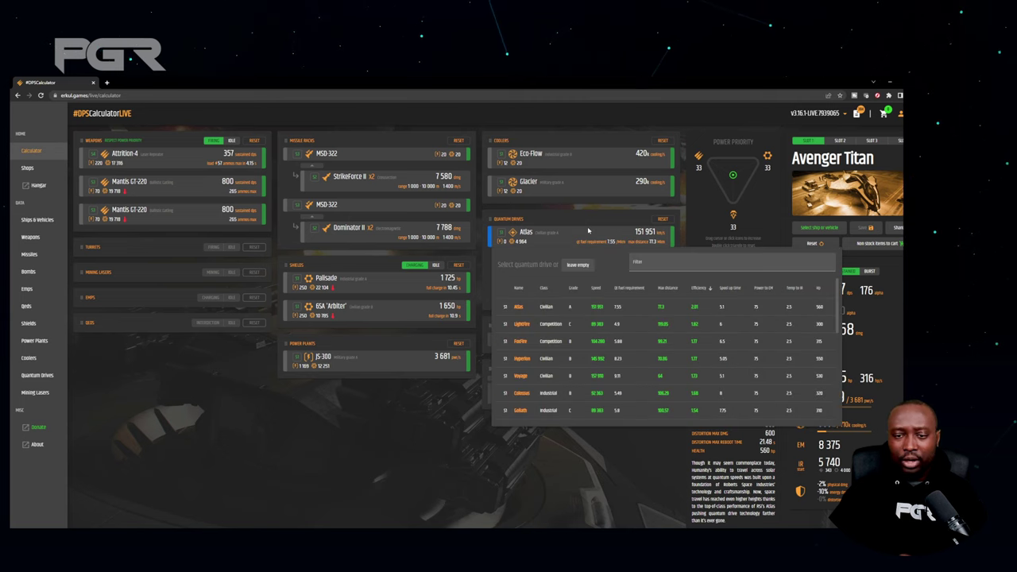
click(522, 360)
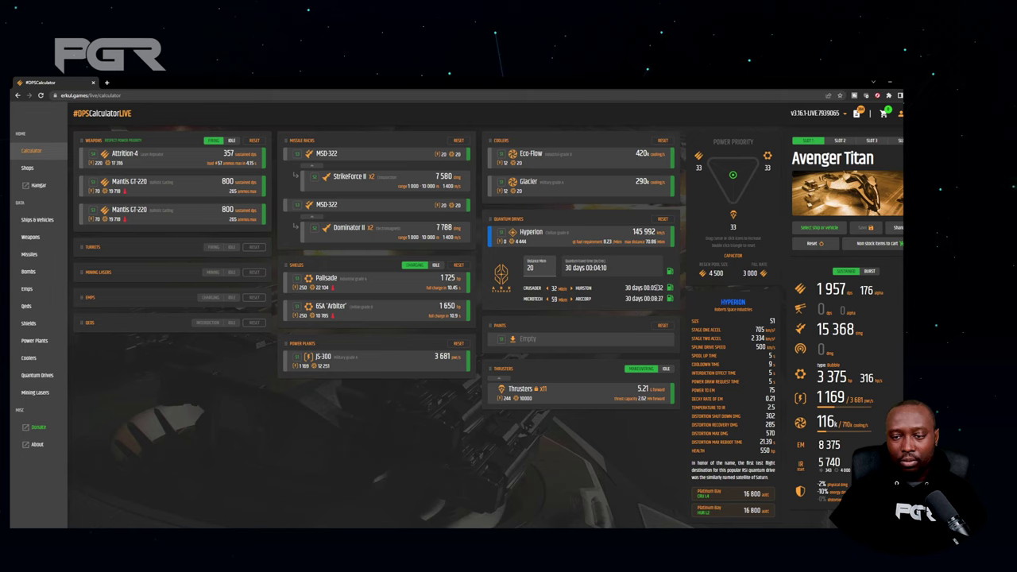
Step: Fit the LightFire quantum drive and shift power priority to about 18 for weapons, 10 for shields and 72 for thrusters
click(545, 232)
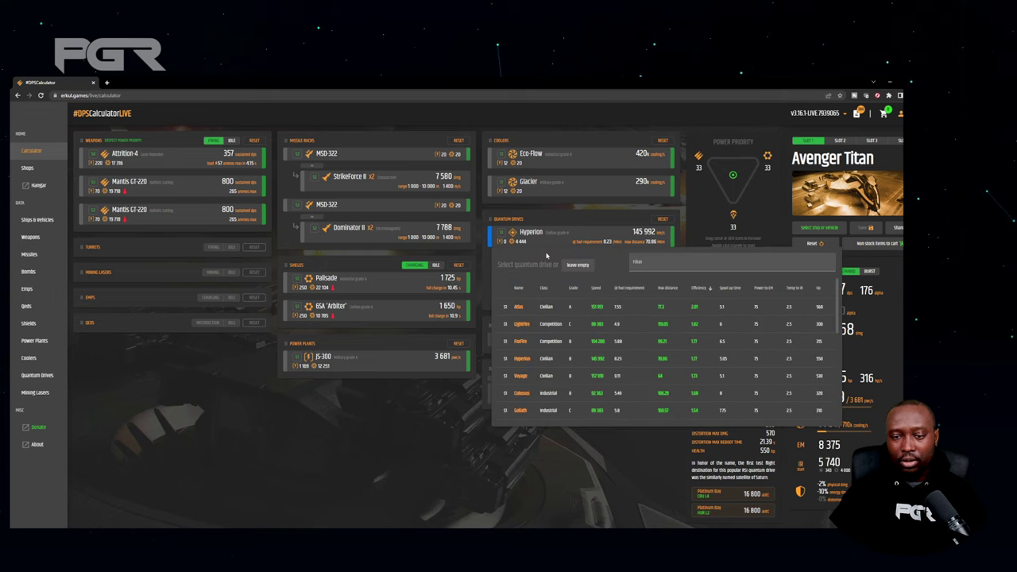
click(524, 324)
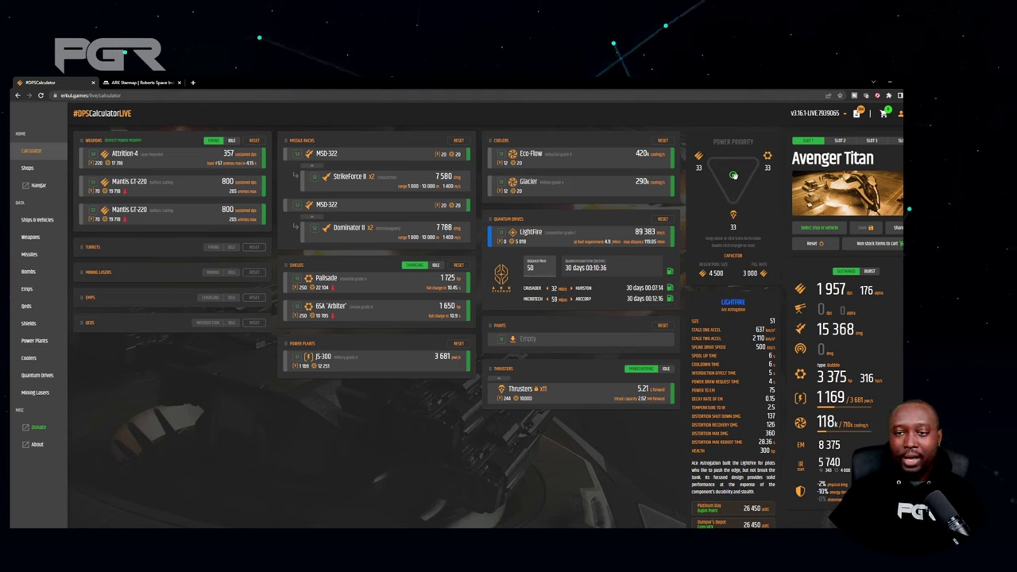
mouse_move(732, 175)
mouse_down()
mouse_move(744, 168)
mouse_move(739, 183)
mouse_up()
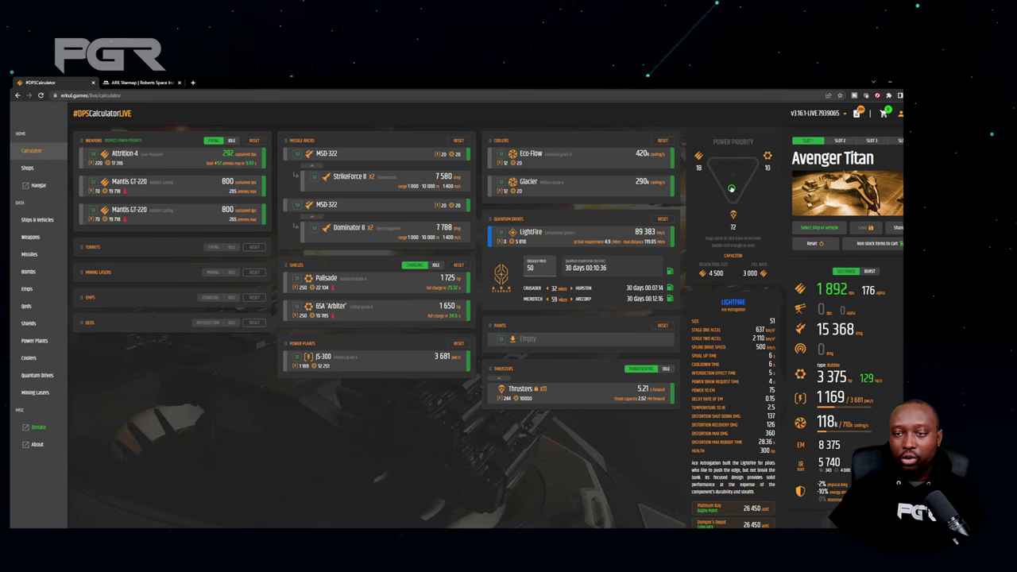
Step: Try a near-even power priority, a split of about 89 weapons and 10 thrusters, and one of about 21 weapons and 79 shields
drag(731, 176, 733, 174)
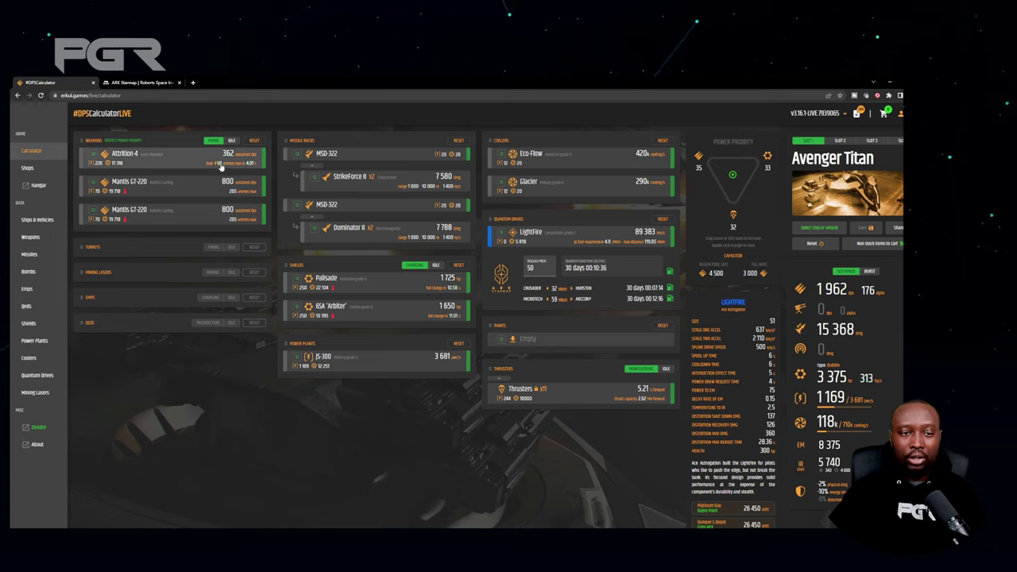
drag(732, 174, 722, 169)
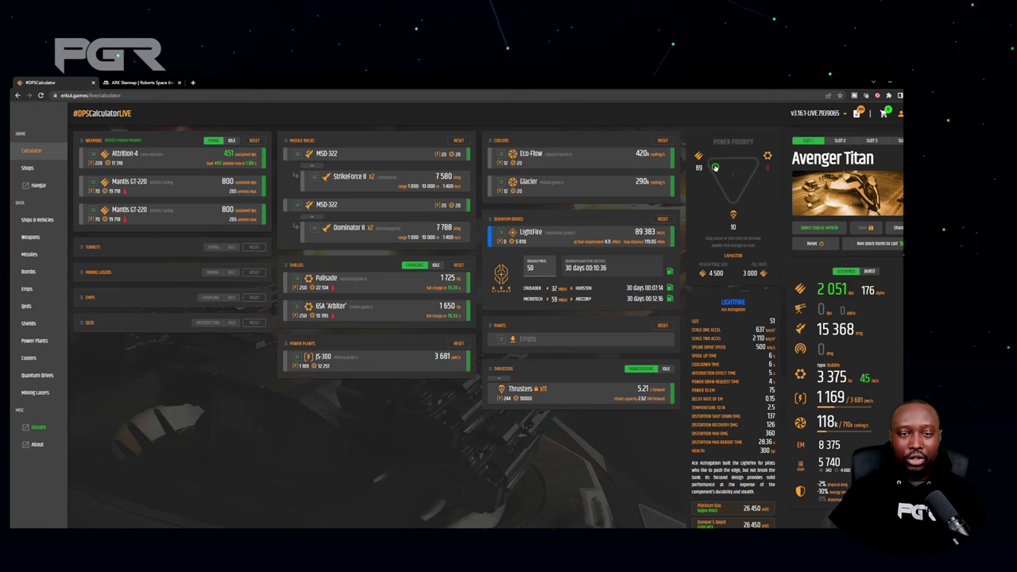
drag(715, 168, 744, 163)
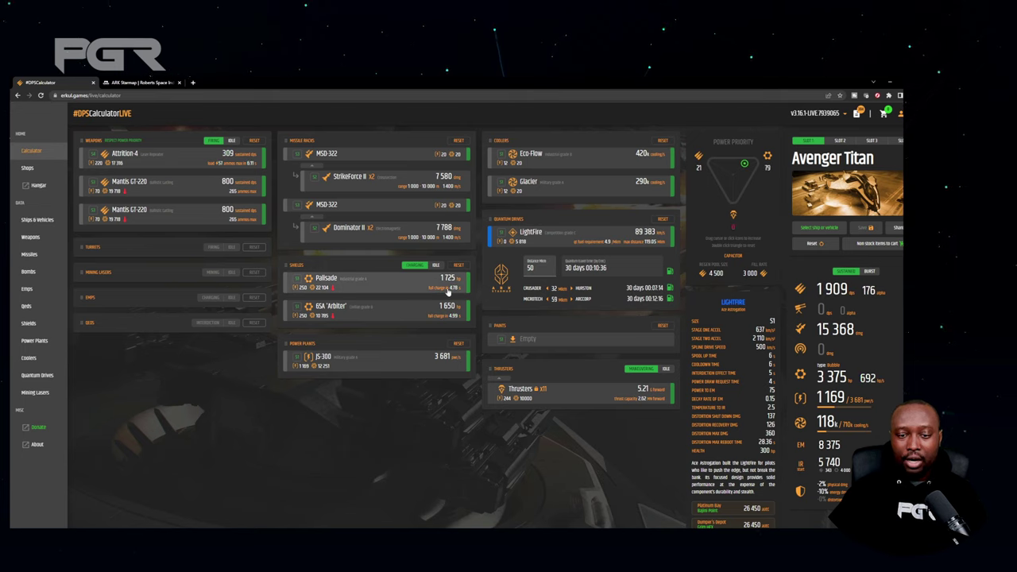
Step: Rebalance the power priority, try all 100 on shields, and return to about 32 for weapons, 35 for shields and 33 for thrusters
drag(743, 164, 732, 175)
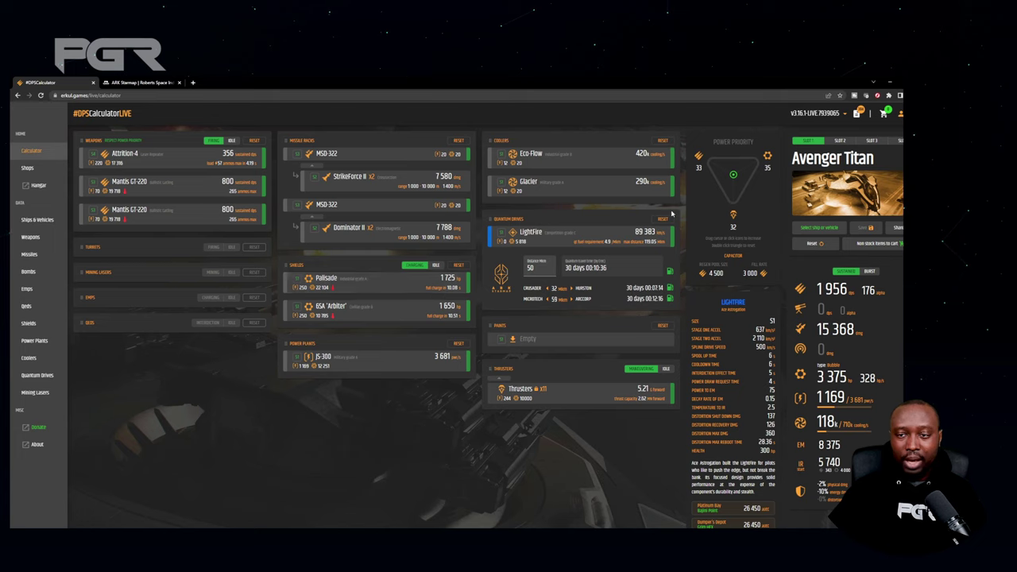
drag(733, 173, 767, 159)
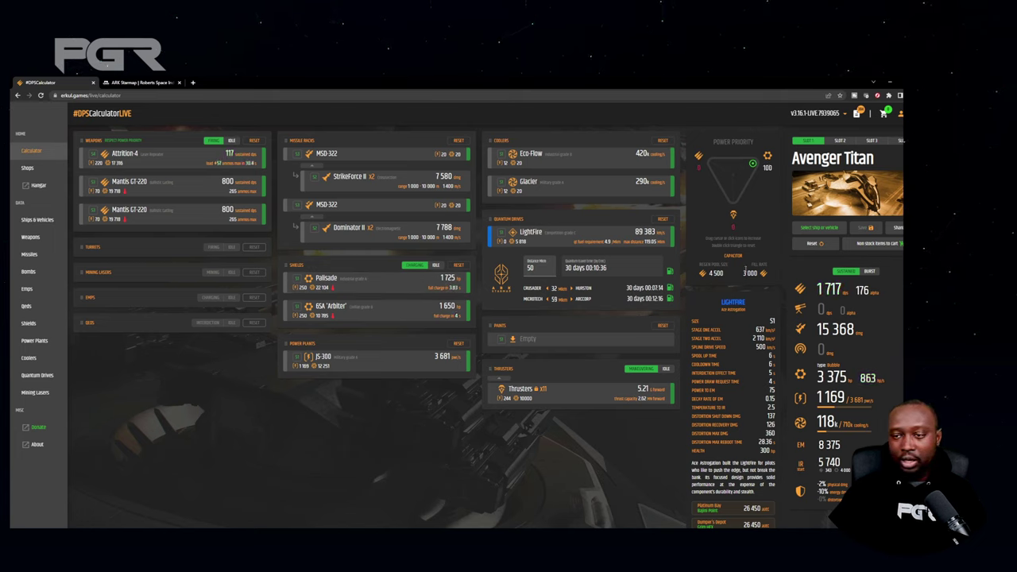
drag(757, 167, 733, 176)
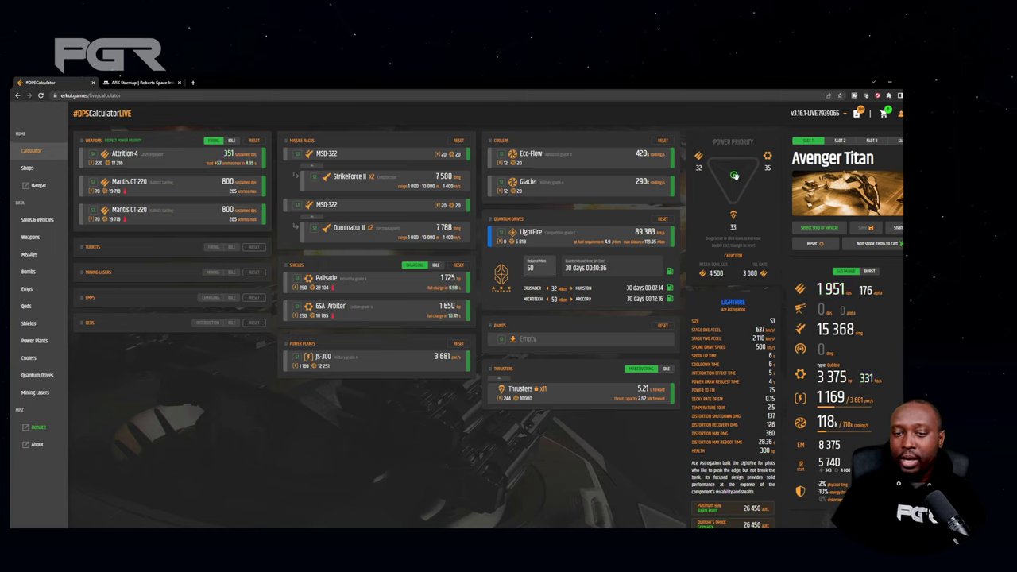